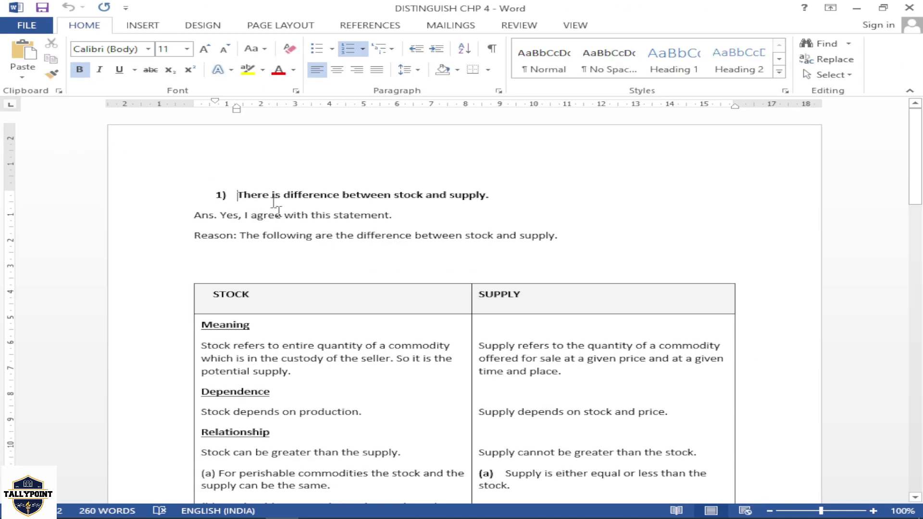
# Select the heading sentence "There is difference between stock and supply." and clear the selection.
pyautogui.scroll(-2, 419, 235)
pyautogui.scroll(2, 419, 234)
pyautogui.moveTo(239, 194); pyautogui.dragTo(490, 193)
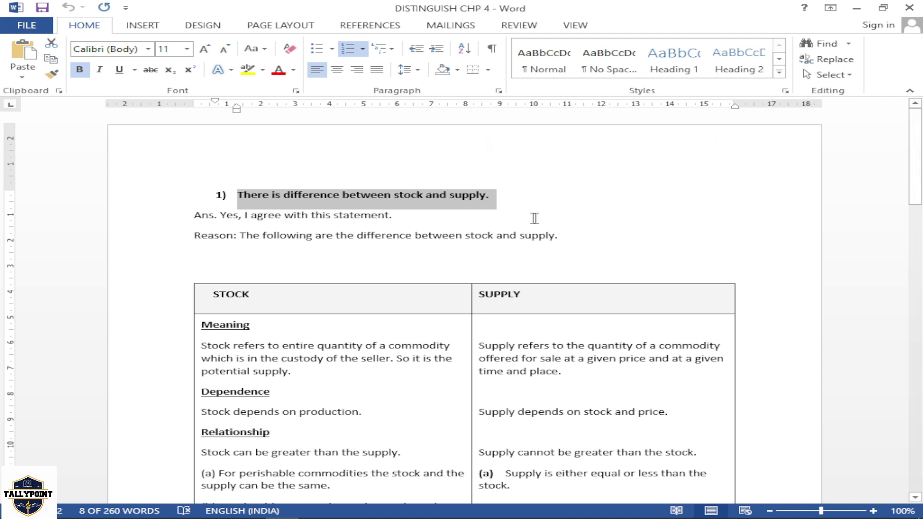
pyautogui.click(434, 210)
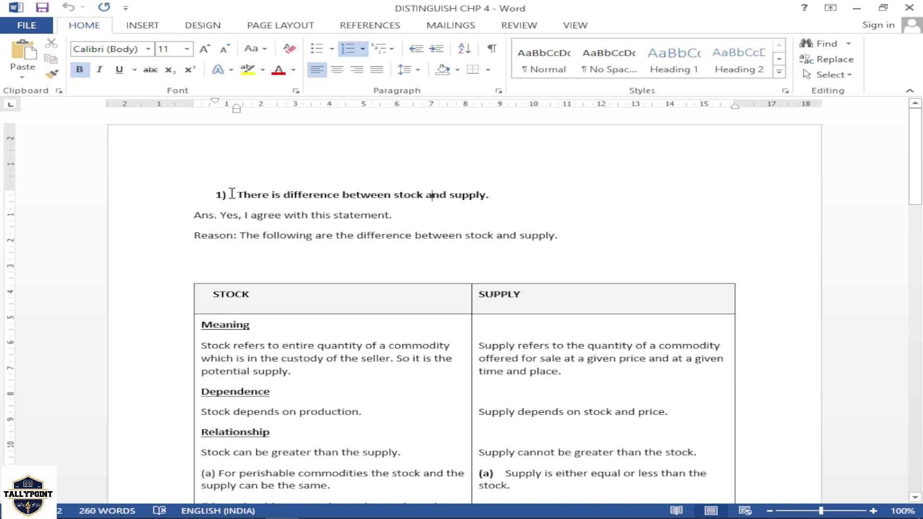
pyautogui.moveTo(235, 195); pyautogui.dragTo(489, 194)
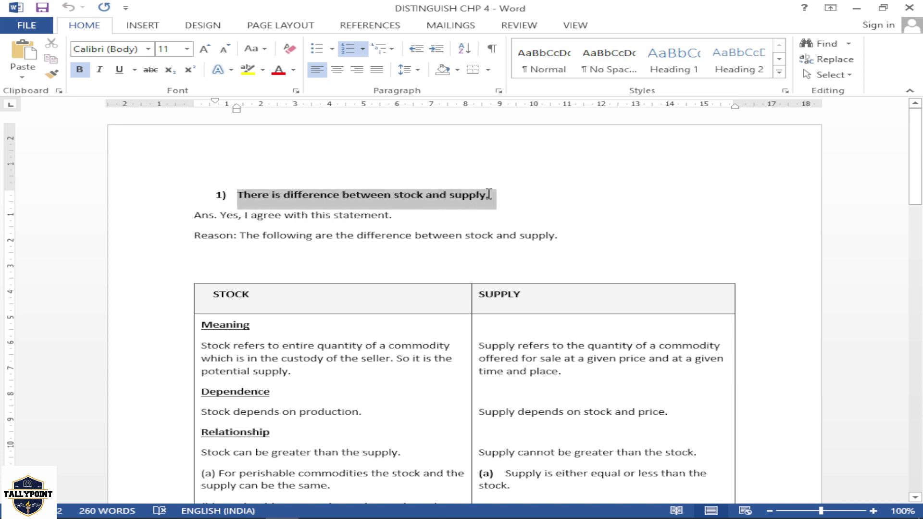
pyautogui.click(458, 255)
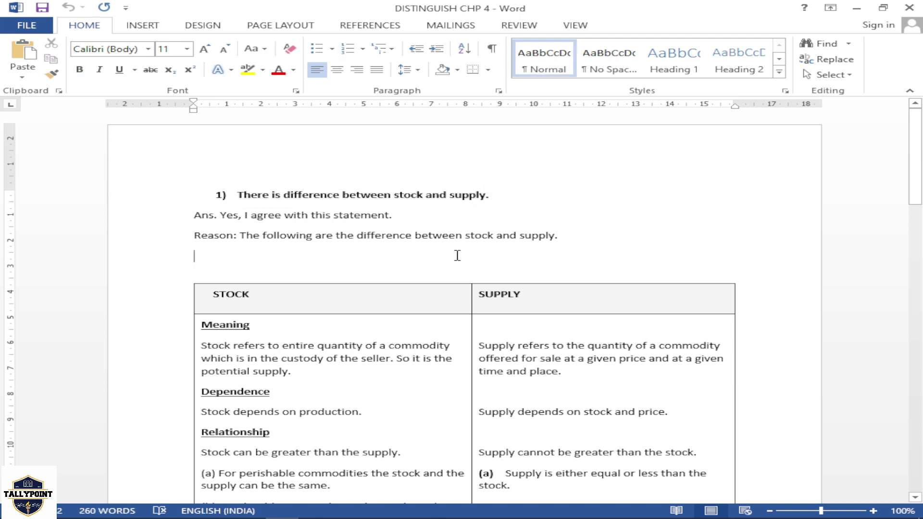
# Select the word "difference" in the numbered heading, extend to selecting the whole heading paragraph, and deselect it.
pyautogui.doubleClick(308, 194)
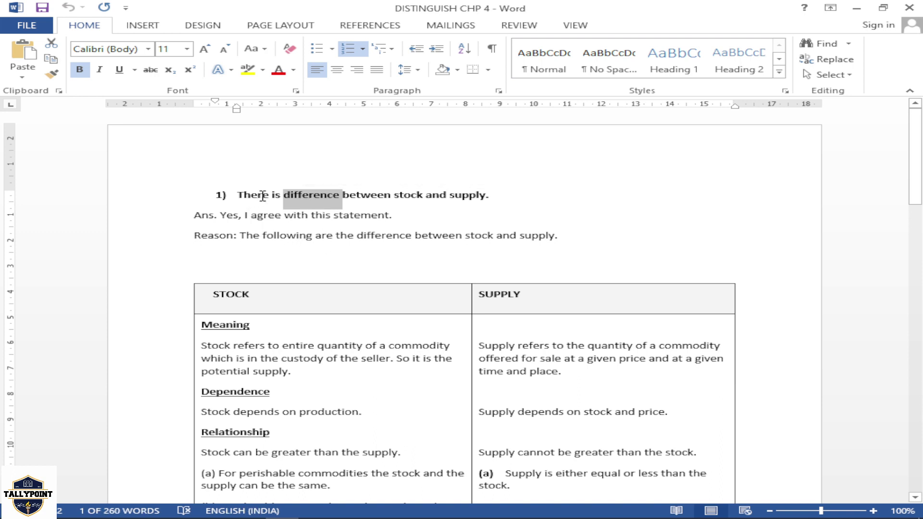
pyautogui.click(345, 194)
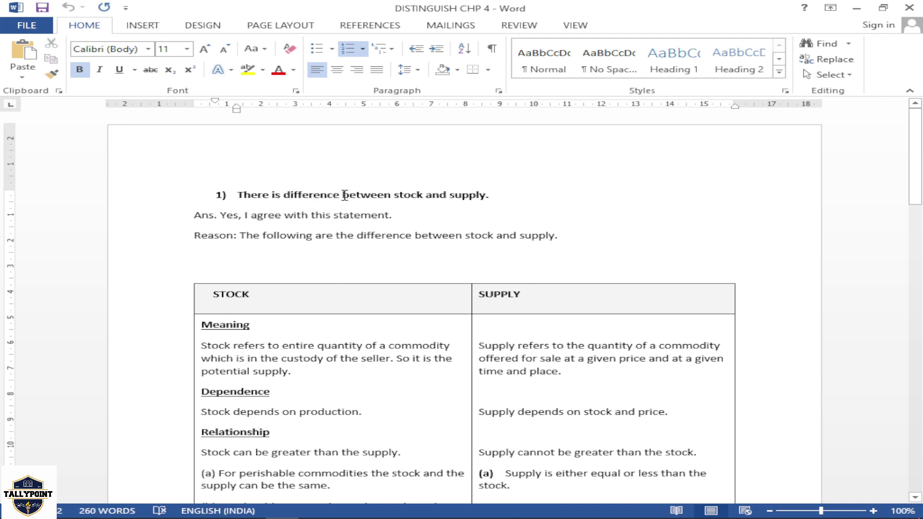
pyautogui.tripleClick(345, 195)
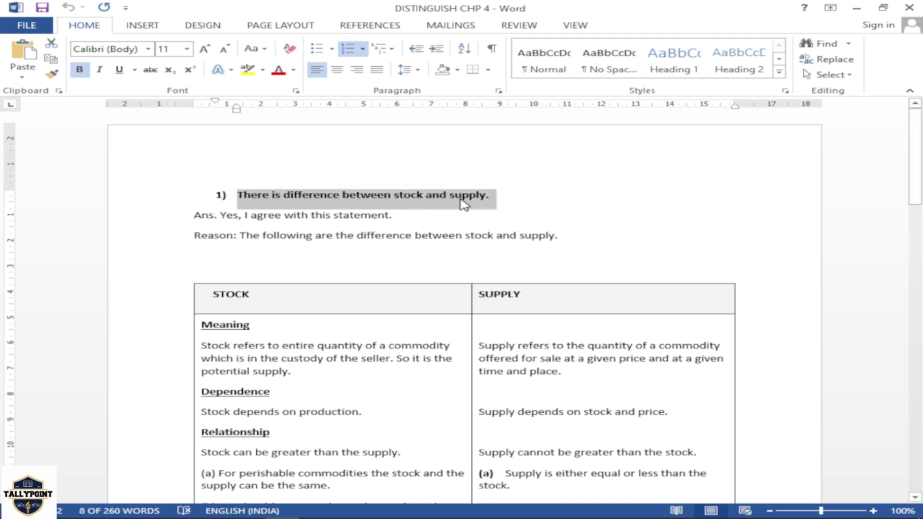
pyautogui.click(488, 206)
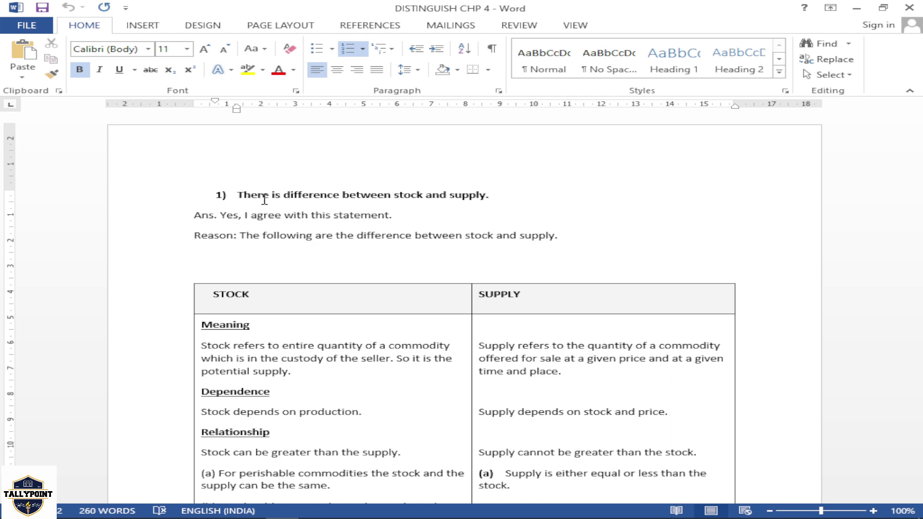
pyautogui.click(239, 197)
pyautogui.moveTo(254, 198); pyautogui.dragTo(490, 202)
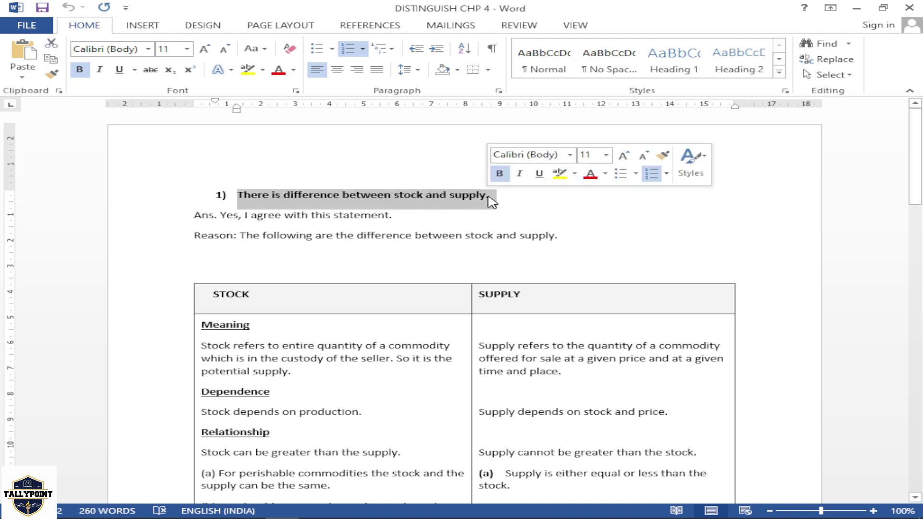
pyautogui.click(590, 225)
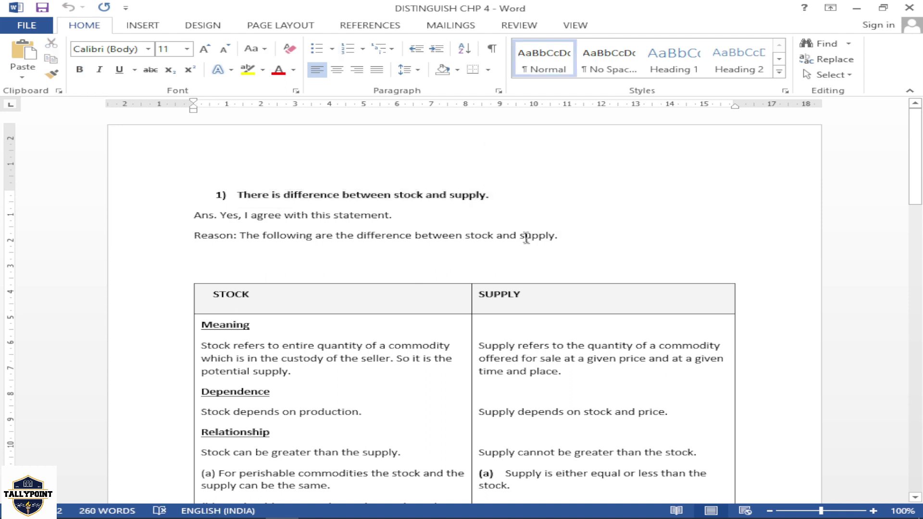
# Select the numbered heading character by character from "There" through "supply.", and release the selection.
pyautogui.click(236, 199)
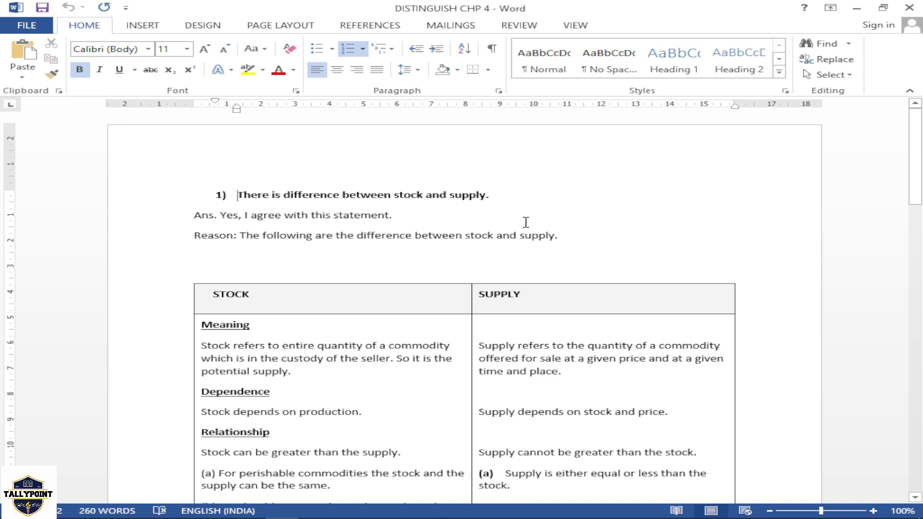
pyautogui.hotkey('shift', 'Right')
pyautogui.hotkey('shift', 'Right')
pyautogui.hotkey('shift', 'Right')
pyautogui.hotkey('shift', 'Right')
pyautogui.hotkey('shift', 'Right')
pyautogui.hotkey('shift', 'Right')
pyautogui.hotkey('shift', 'Right')
pyautogui.hotkey('shift', 'Right')
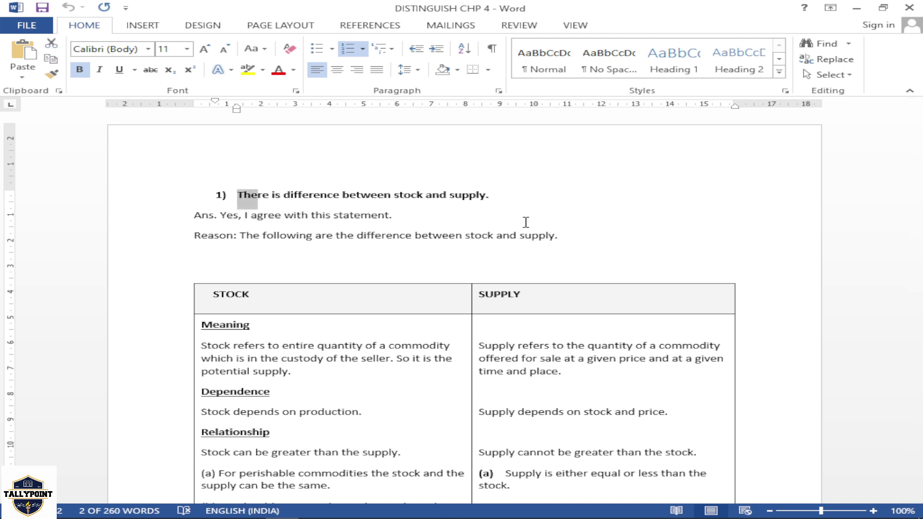
pyautogui.hotkey('shift', 'Right')
pyautogui.hotkey('shift', 'Right')
pyautogui.hotkey('shift', 'Right')
pyautogui.hotkey('shift', 'Right')
pyautogui.hotkey('shift', 'Right')
pyautogui.hotkey('shift', 'Right')
pyautogui.hotkey('shift', 'Right')
pyautogui.hotkey('shift', 'Right')
pyautogui.hotkey('shift', 'Right')
pyautogui.hotkey('shift', 'Right')
pyautogui.hotkey('shift', 'Right')
pyautogui.hotkey('shift', 'Right')
pyautogui.hotkey('shift', 'Right')
pyautogui.hotkey('shift', 'Right')
pyautogui.hotkey('shift', 'Right')
pyautogui.hotkey('shift', 'Right')
pyautogui.hotkey('shift', 'Right')
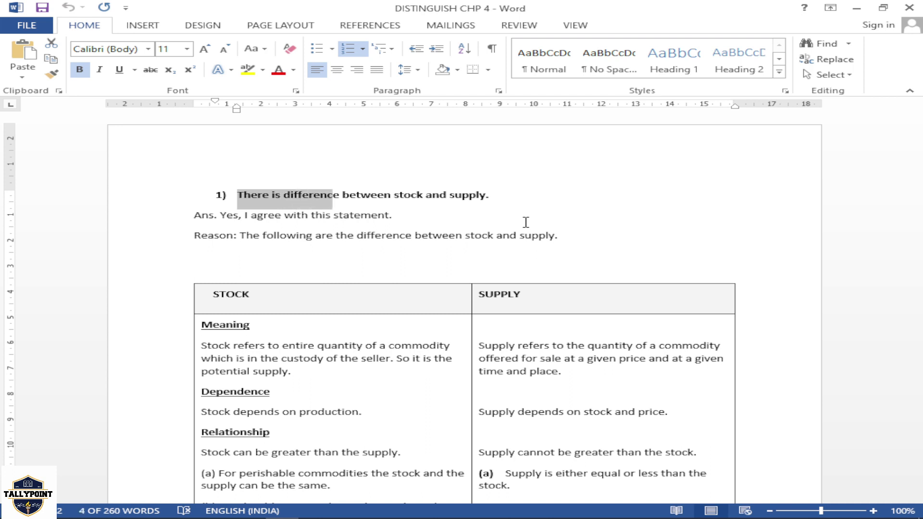
pyautogui.hotkey('shift', 'Right')
pyautogui.hotkey('shift', 'Right')
pyautogui.hotkey('shift', 'Right')
pyautogui.hotkey('shift', 'Right')
pyautogui.hotkey('shift', 'Right')
pyautogui.hotkey('shift', 'Right')
pyautogui.hotkey('shift', 'Right')
pyautogui.hotkey('shift', 'Right')
pyautogui.hotkey('shift', 'Right')
pyautogui.hotkey('shift', 'Right')
pyautogui.hotkey('shift', 'Right')
pyautogui.hotkey('shift', 'Right')
pyautogui.hotkey('shift', 'Right')
pyautogui.hotkey('shift', 'Right')
pyautogui.hotkey('shift', 'Right')
pyautogui.hotkey('shift', 'Right')
pyautogui.hotkey('shift', 'Right')
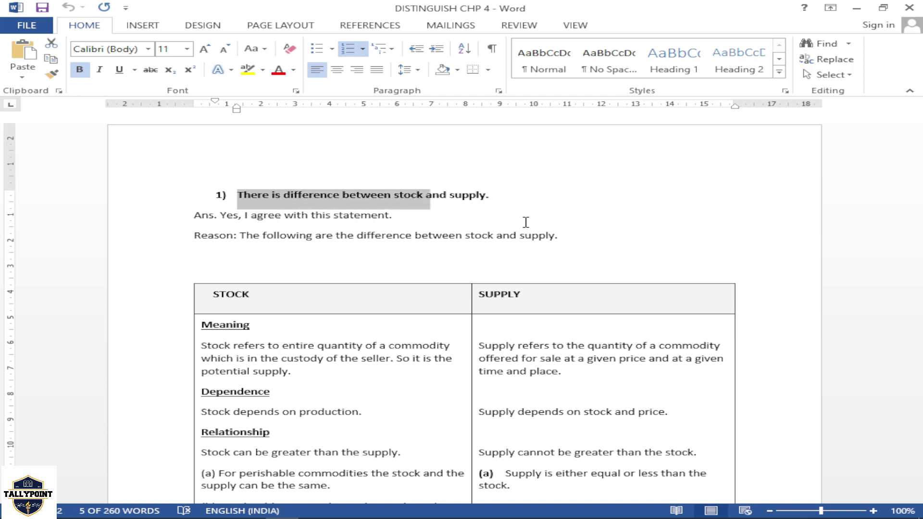
pyautogui.hotkey('shift', 'Right')
pyautogui.hotkey('shift', 'Right')
pyautogui.hotkey('shift', 'Right')
pyautogui.hotkey('shift', 'Right')
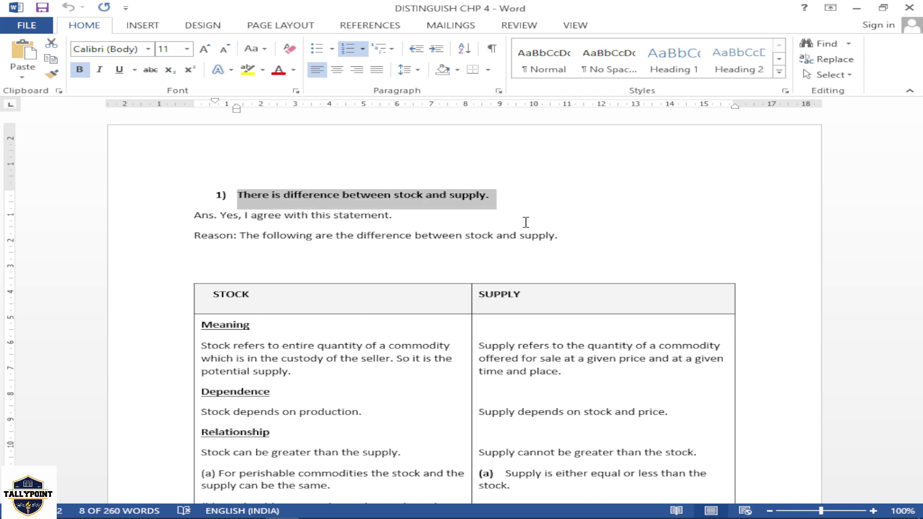
pyautogui.click(509, 215)
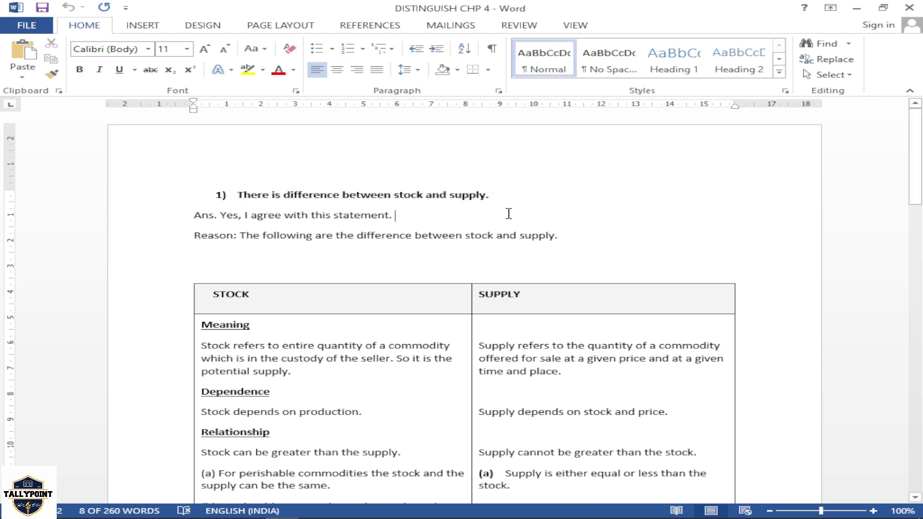
# Copy the heading "There is difference between stock and supply." and display the Clipboard pane.
pyautogui.tripleClick(239, 194)
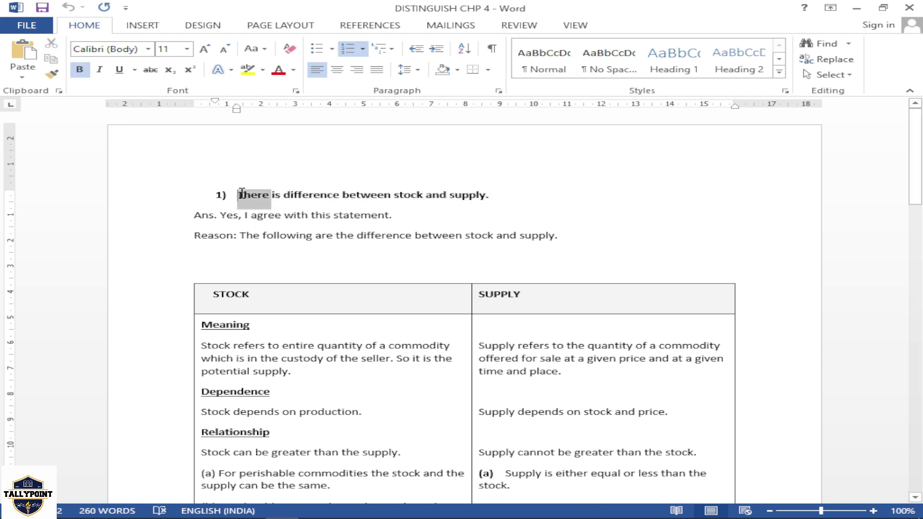
pyautogui.click(520, 214)
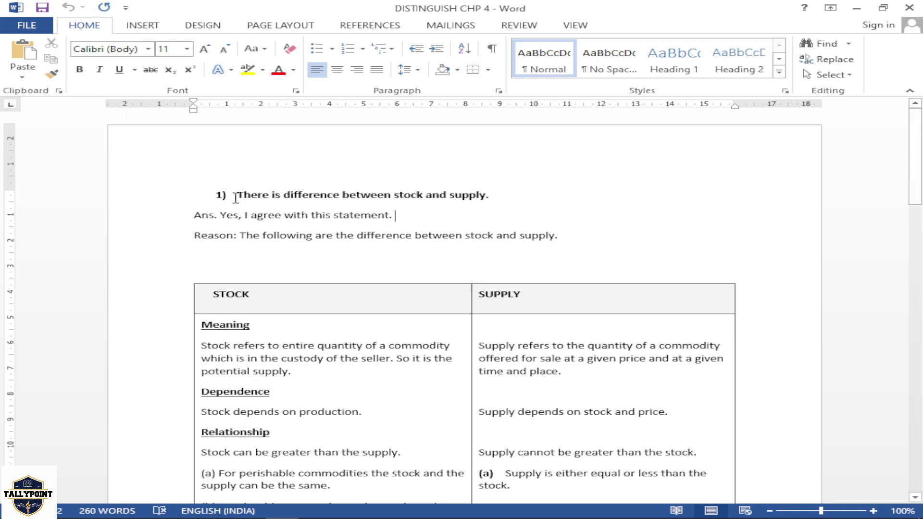
pyautogui.moveTo(237, 197); pyautogui.dragTo(491, 200)
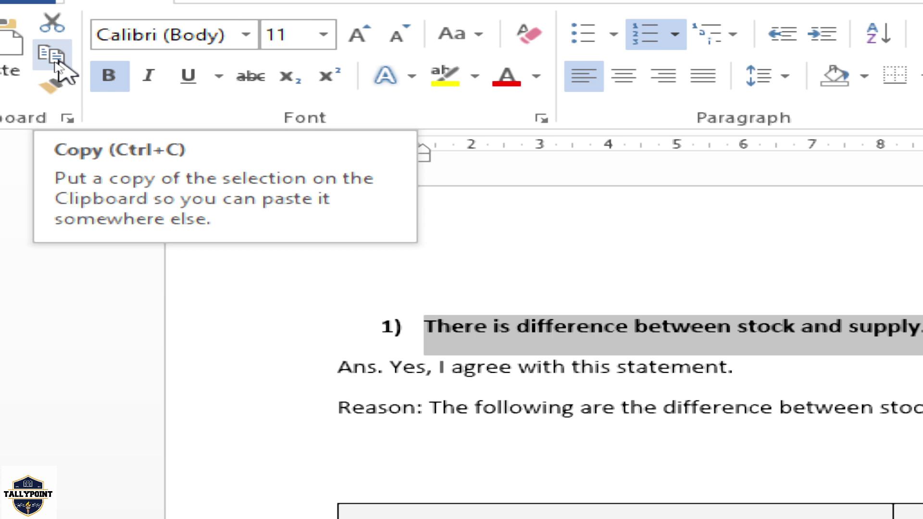
pyautogui.click(55, 57)
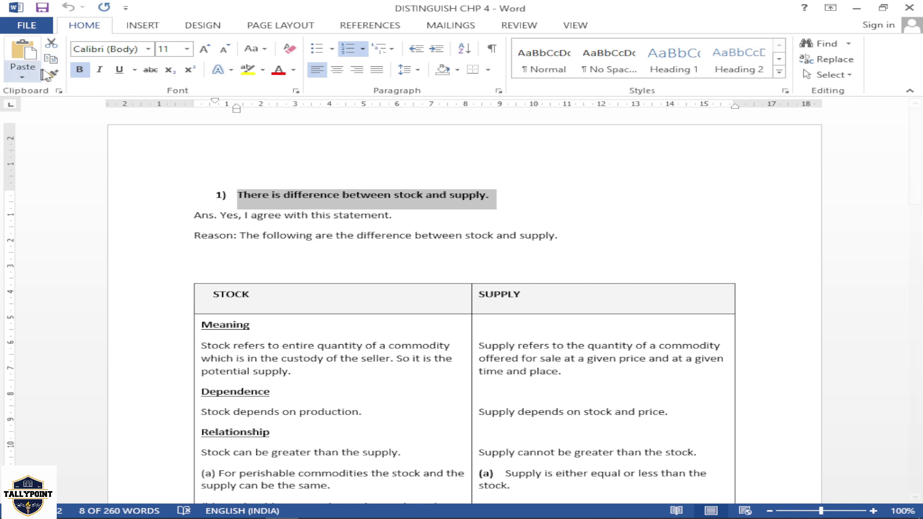
pyautogui.click(53, 62)
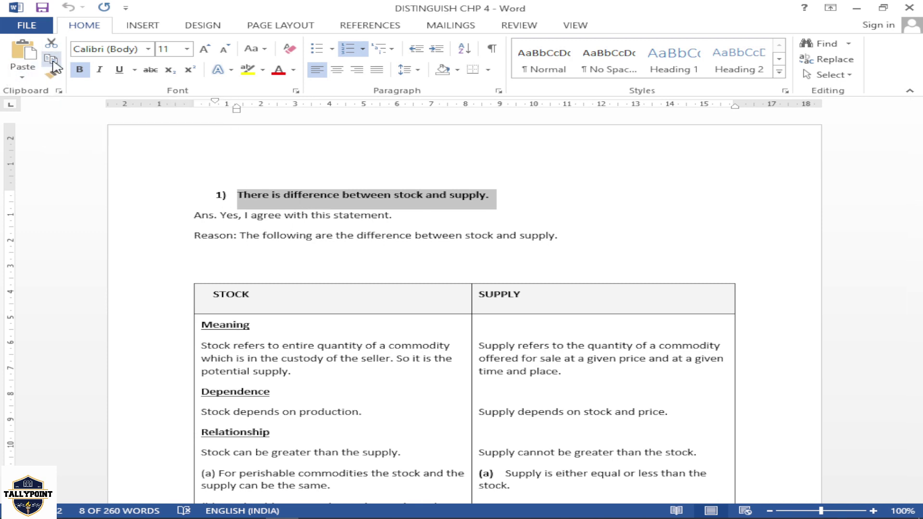
pyautogui.click(59, 91)
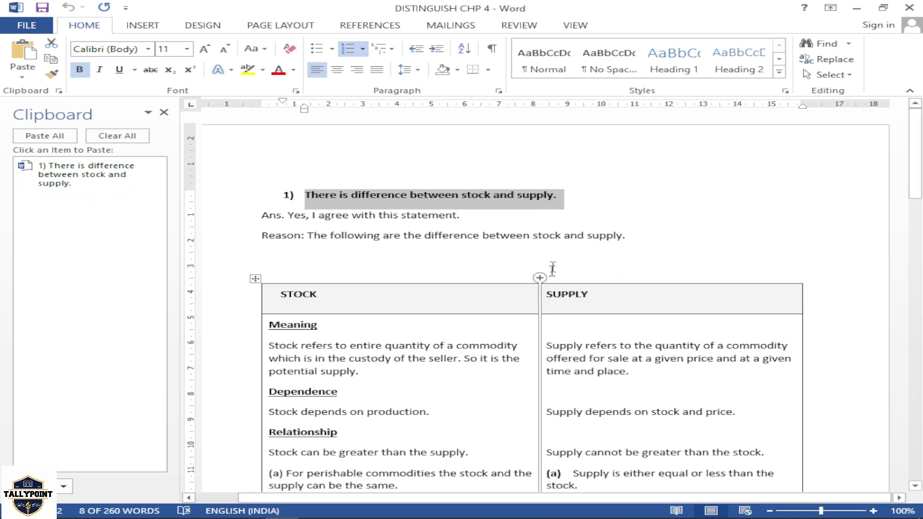
# Paste the copied heading on a new line below the "Reason:" sentence and close the Clipboard pane.
pyautogui.click(633, 235)
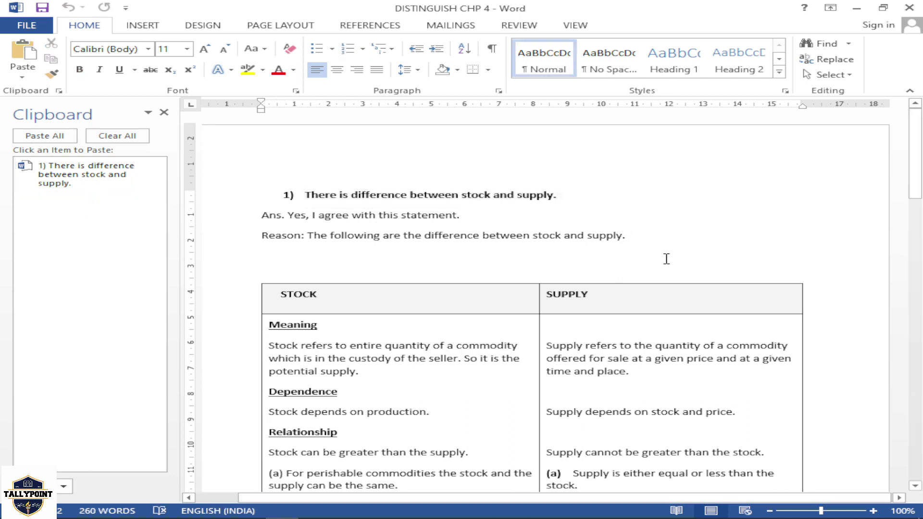
pyautogui.press('Return')
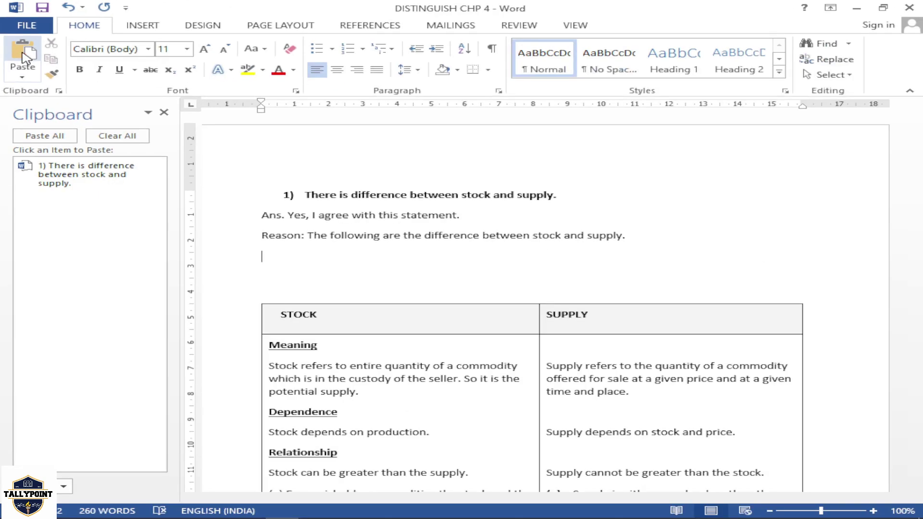
pyautogui.click(25, 58)
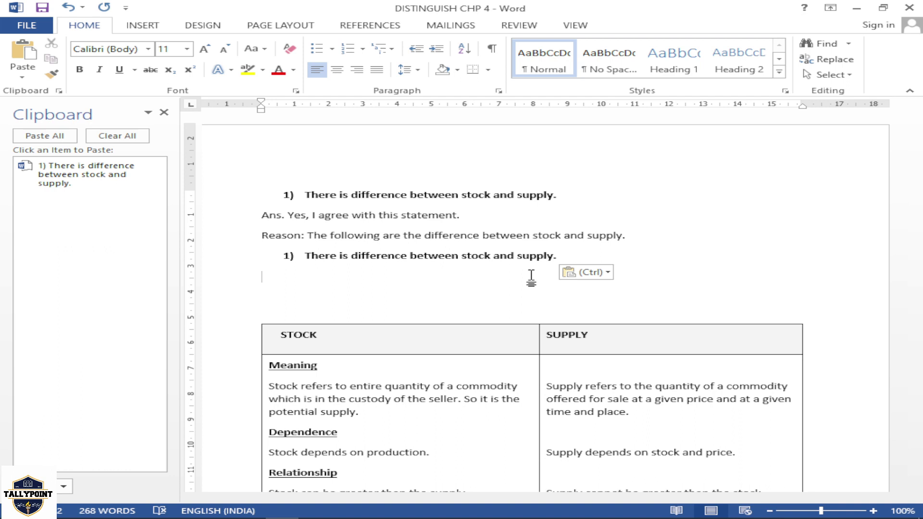
pyautogui.click(163, 113)
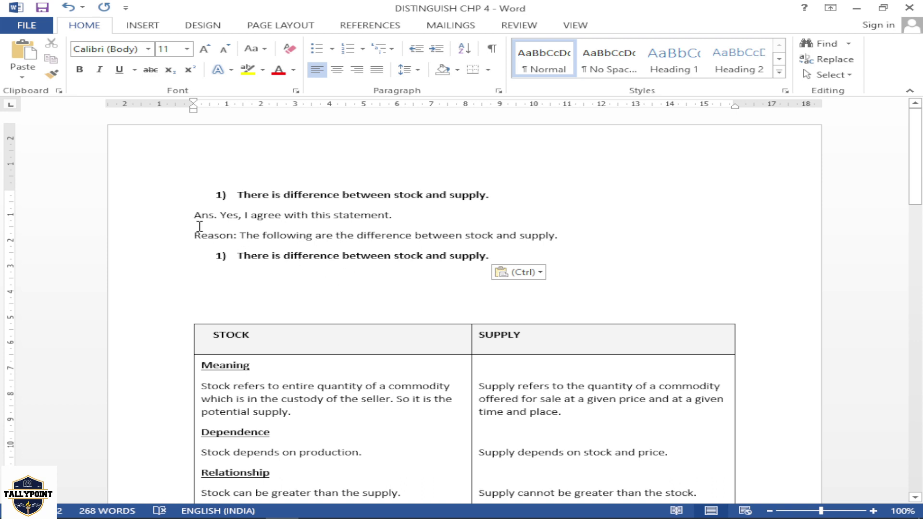
# Move the line "Ans. Yes, I agree with this statement." to a new unnumbered line directly below the pasted heading.
pyautogui.moveTo(194, 215); pyautogui.dragTo(394, 215)
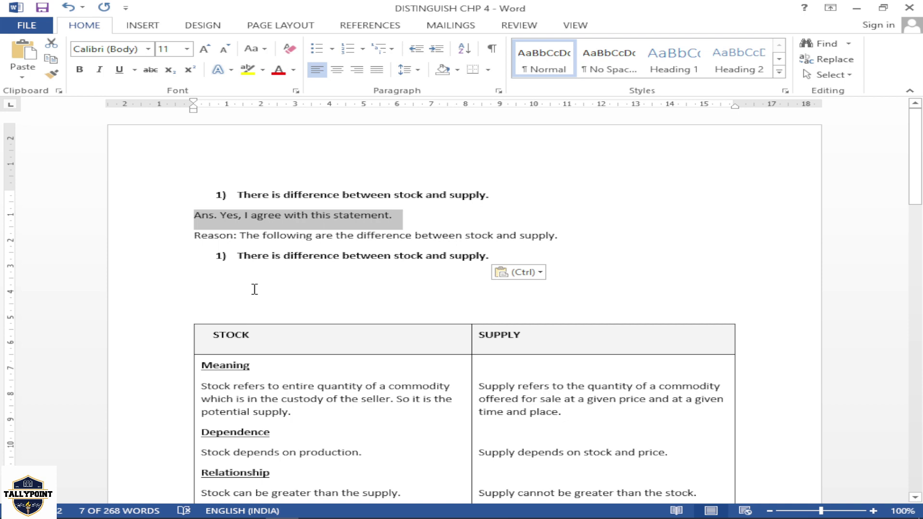
pyautogui.click(53, 43)
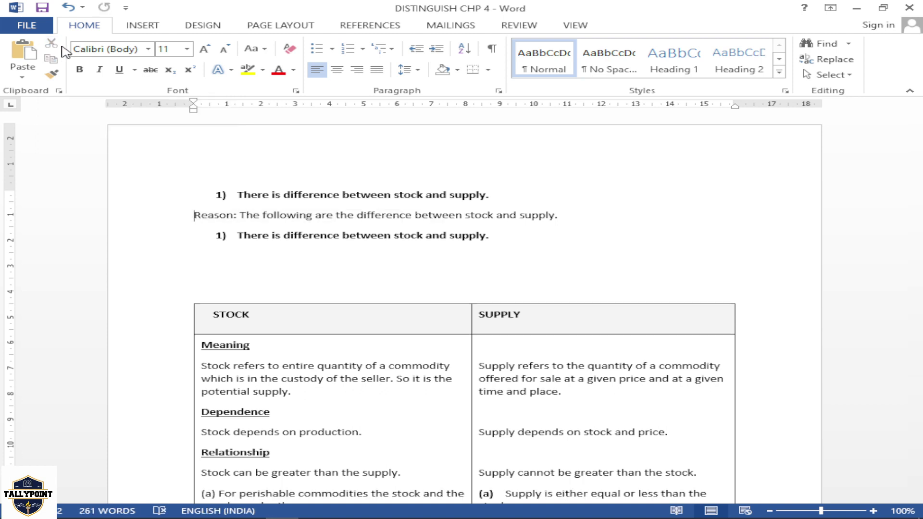
pyautogui.click(498, 246)
pyautogui.press('Return')
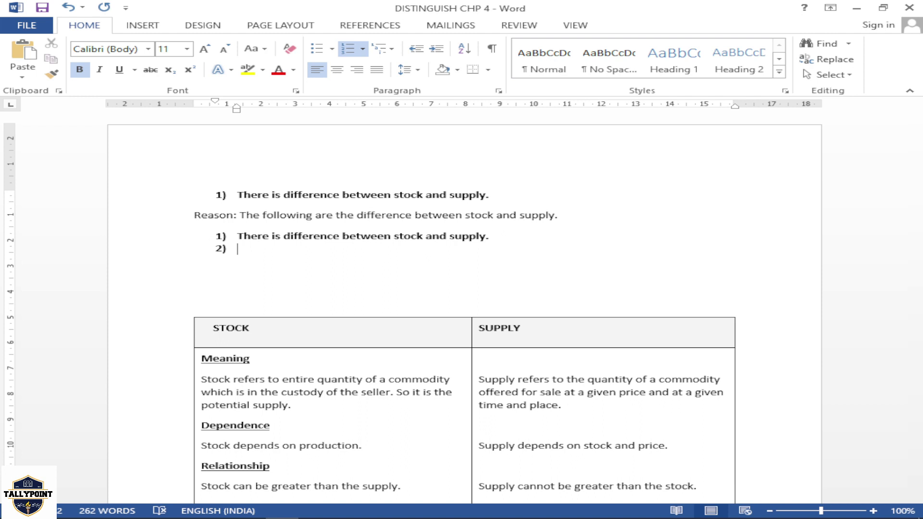
pyautogui.press('BackSpace')
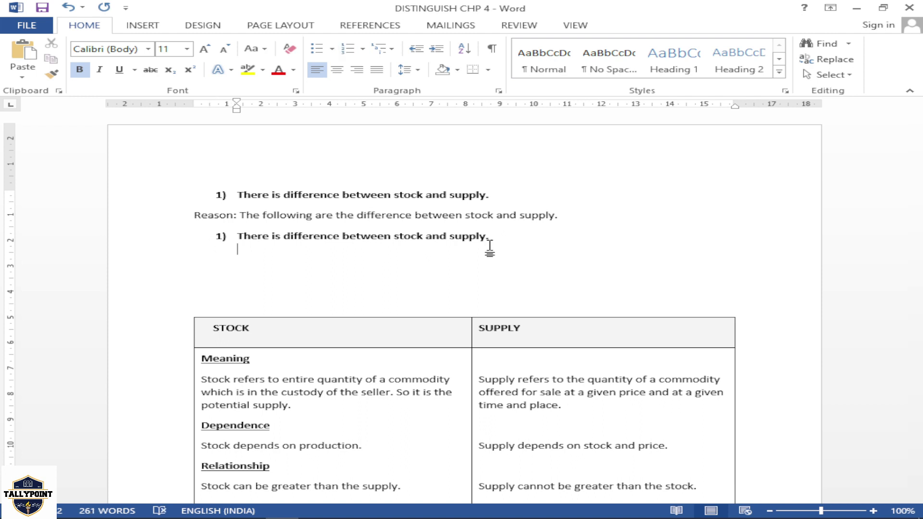
pyautogui.click(37, 58)
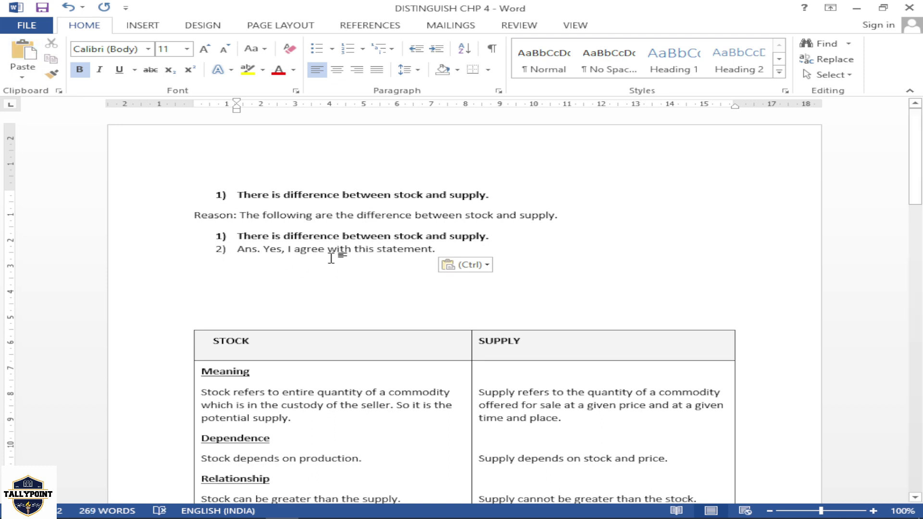
pyautogui.press('BackSpace')
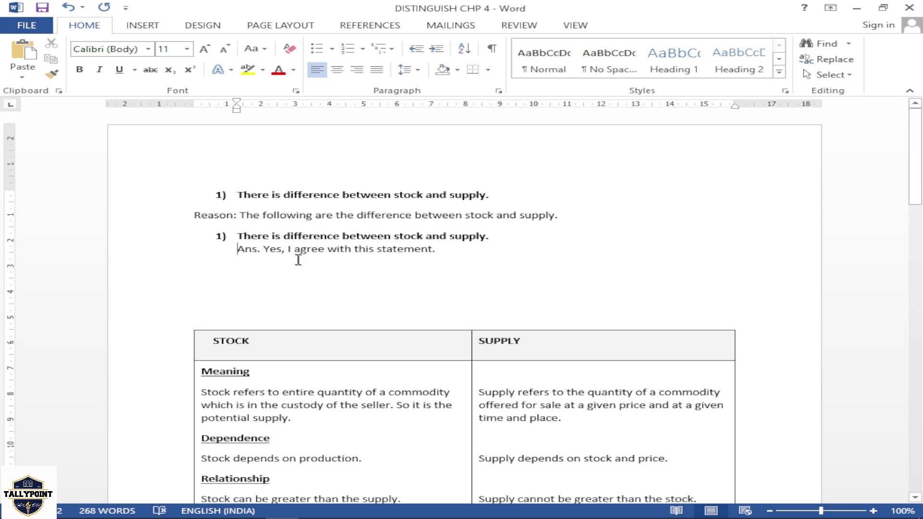
# Format the line "Ans. Yes, I agree with this statement." as bold red text at font size 18.
pyautogui.click(466, 249)
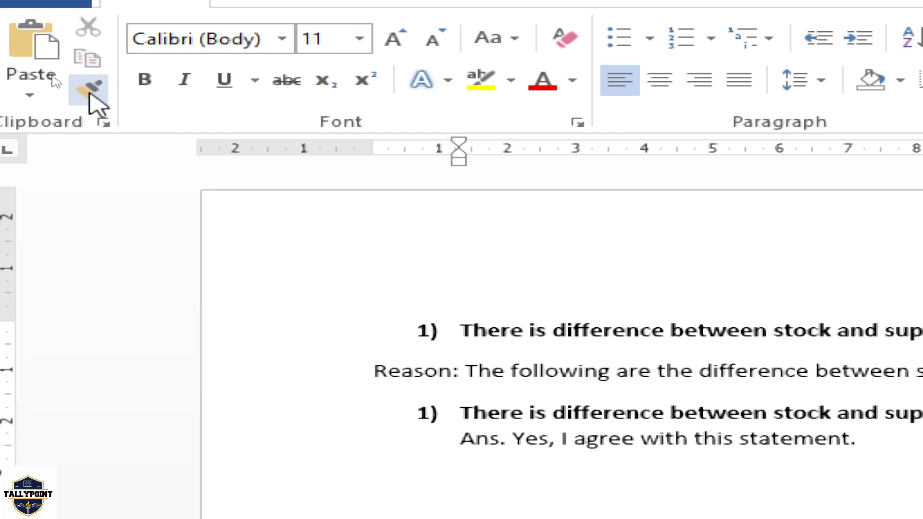
pyautogui.click(91, 94)
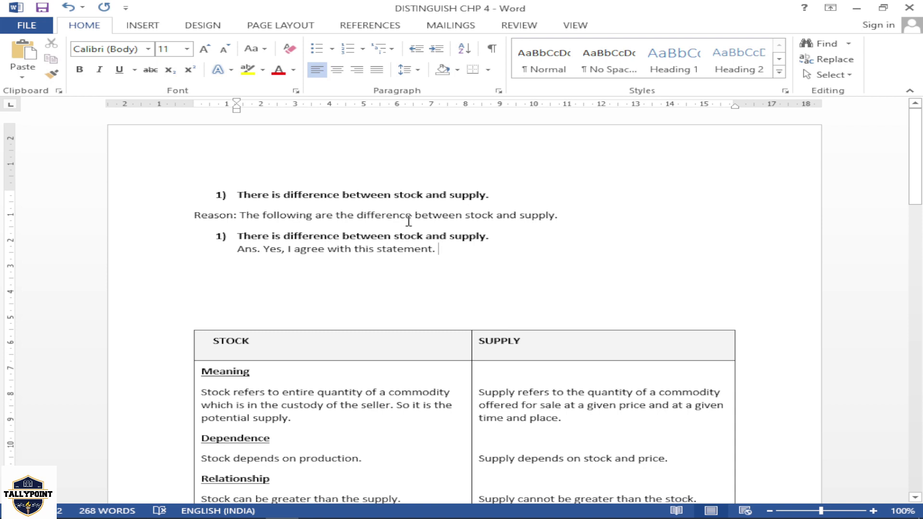
pyautogui.moveTo(240, 249); pyautogui.dragTo(440, 251)
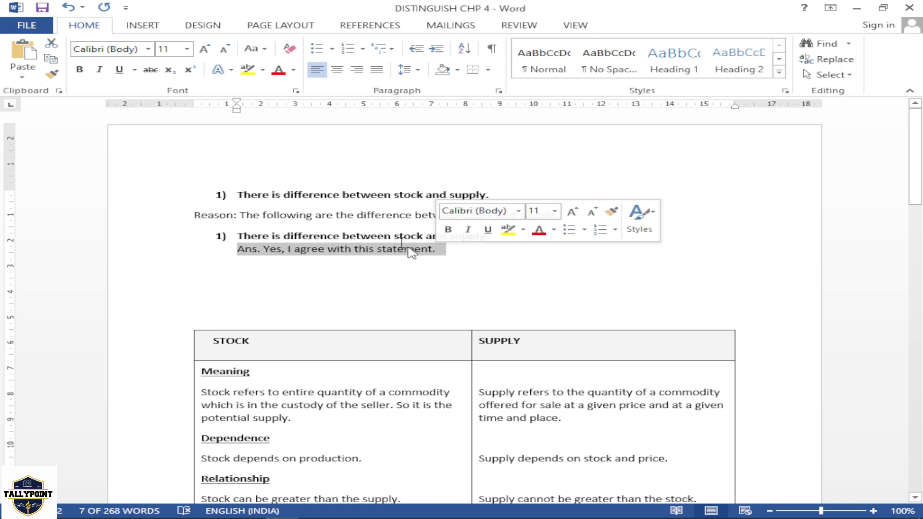
pyautogui.click(279, 73)
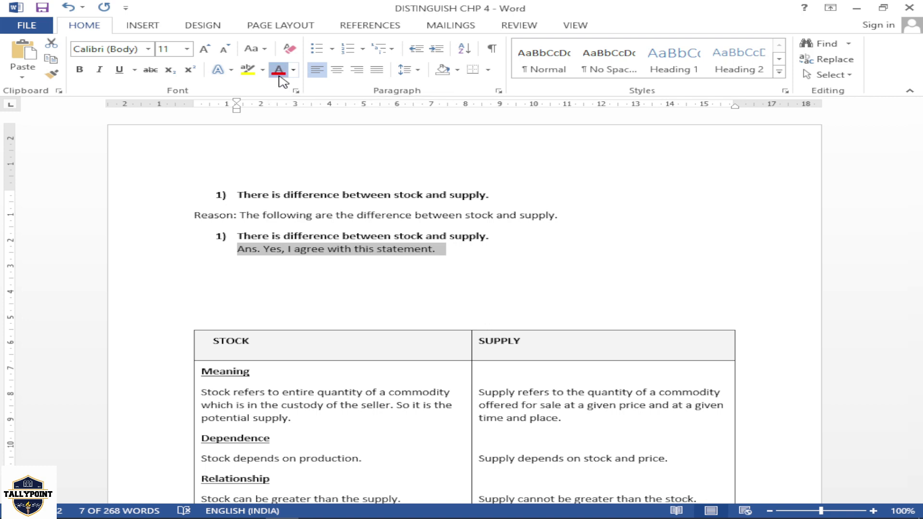
pyautogui.click(78, 73)
pyautogui.click(186, 48)
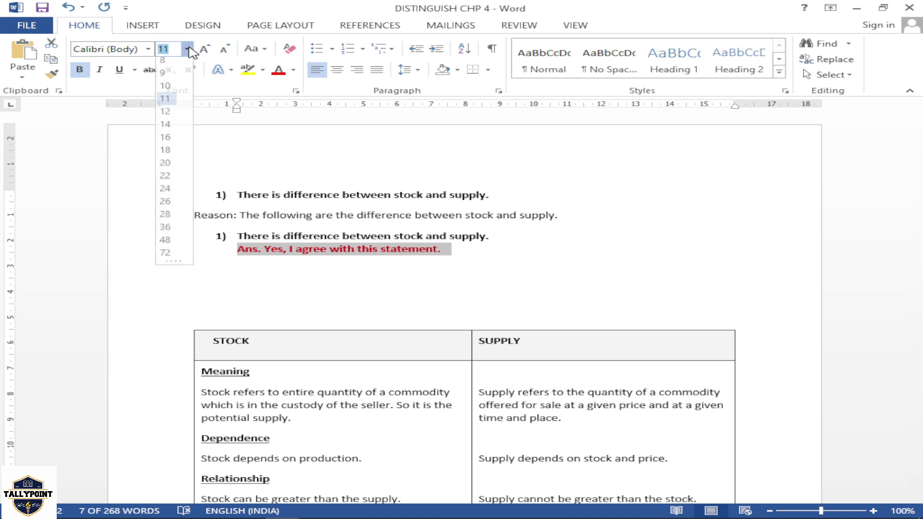
pyautogui.click(174, 154)
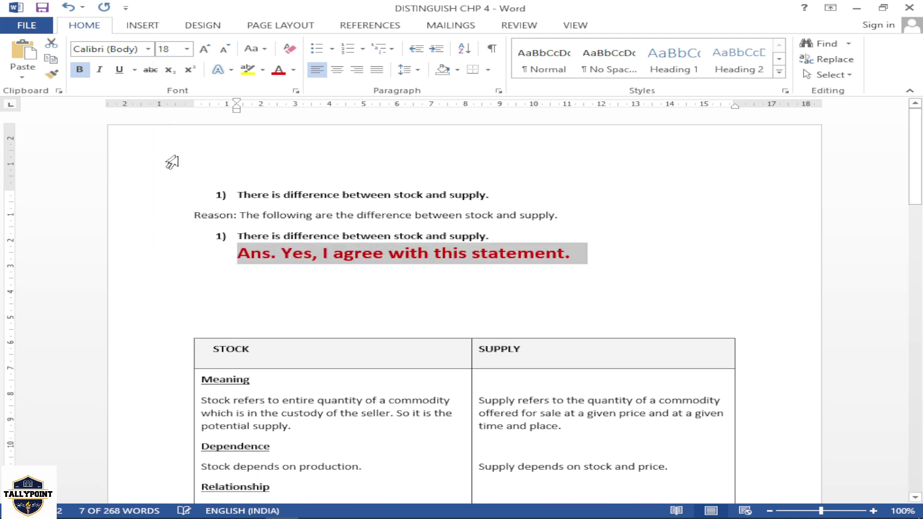
pyautogui.click(591, 268)
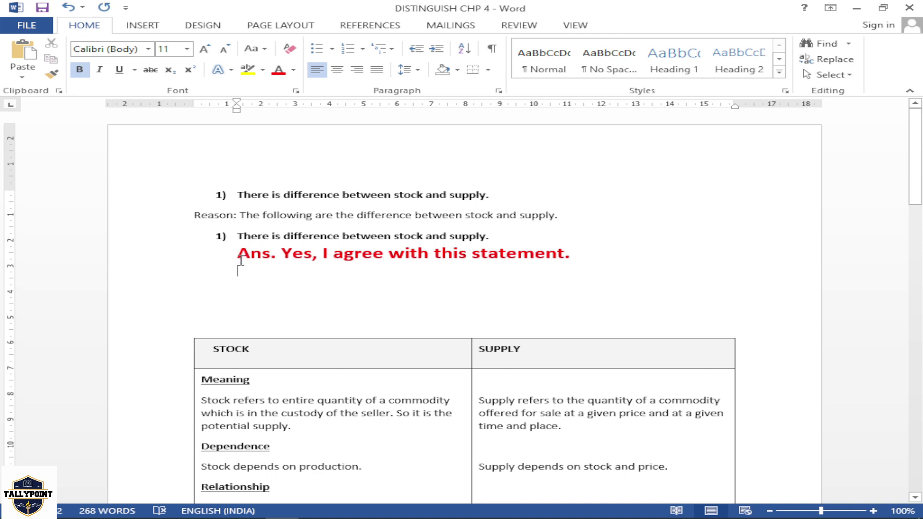
pyautogui.moveTo(239, 262); pyautogui.dragTo(601, 260)
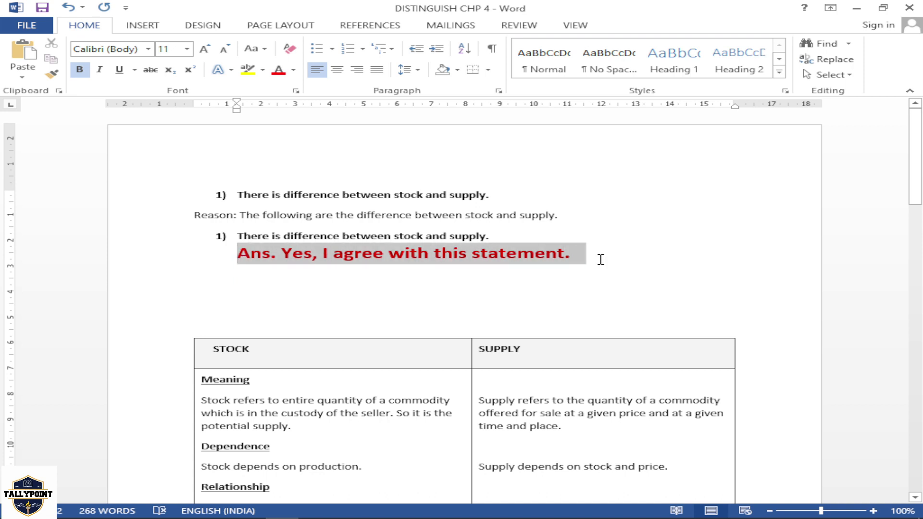
pyautogui.click(581, 278)
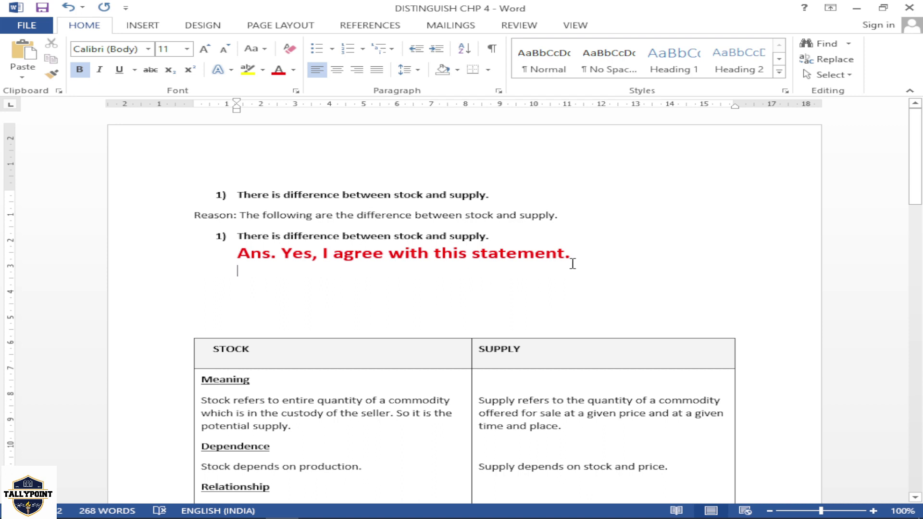
pyautogui.moveTo(554, 216); pyautogui.dragTo(240, 217)
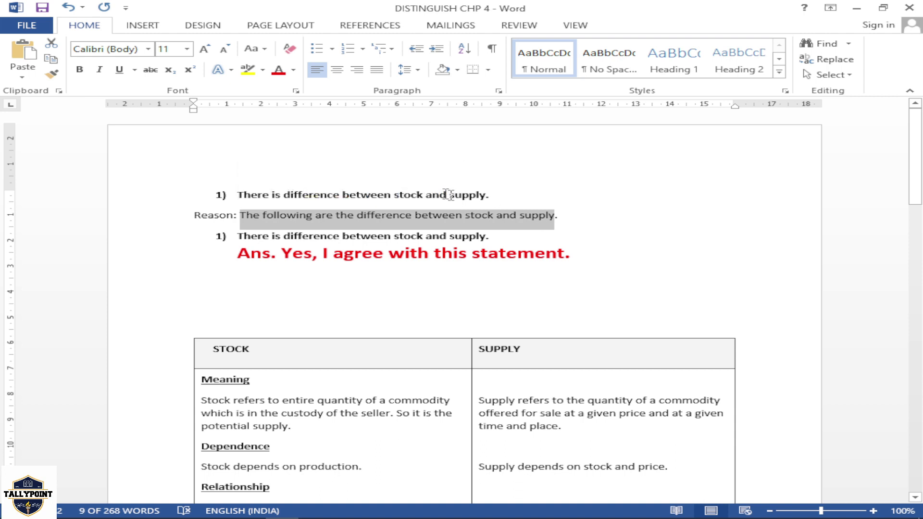
pyautogui.click(577, 227)
pyautogui.moveTo(561, 215); pyautogui.dragTo(196, 212)
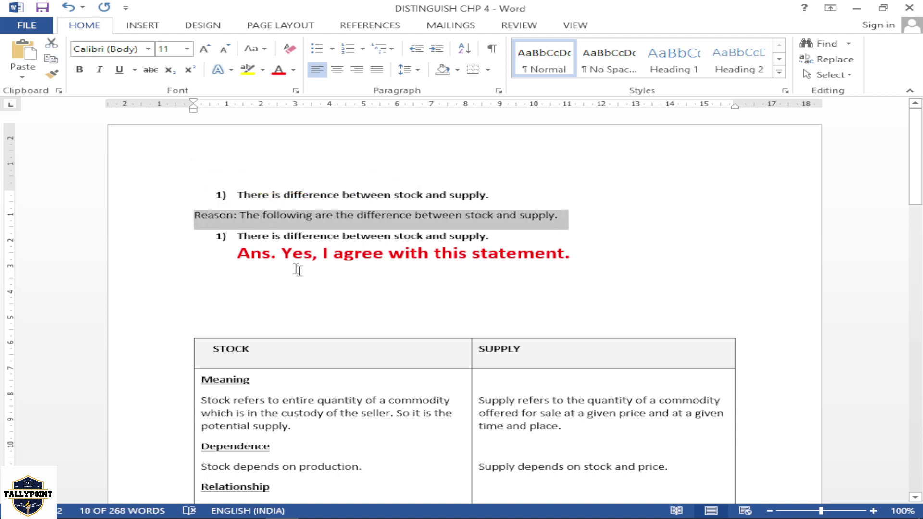
pyautogui.click(374, 303)
# Apply the formatting of the "Ans. Yes, I agree with this statement." line to the whole "Reason:" sentence with Format Painter.
pyautogui.moveTo(239, 255); pyautogui.dragTo(572, 255)
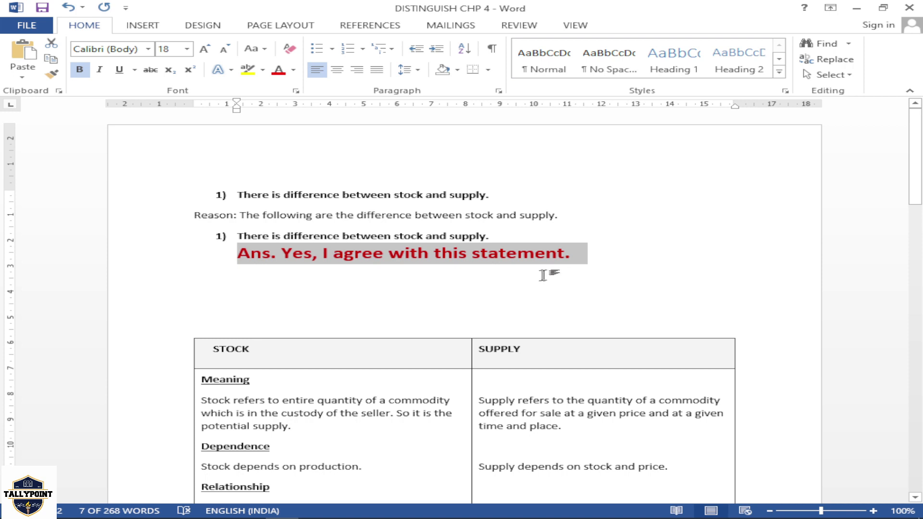
pyautogui.click(54, 75)
pyautogui.click(54, 76)
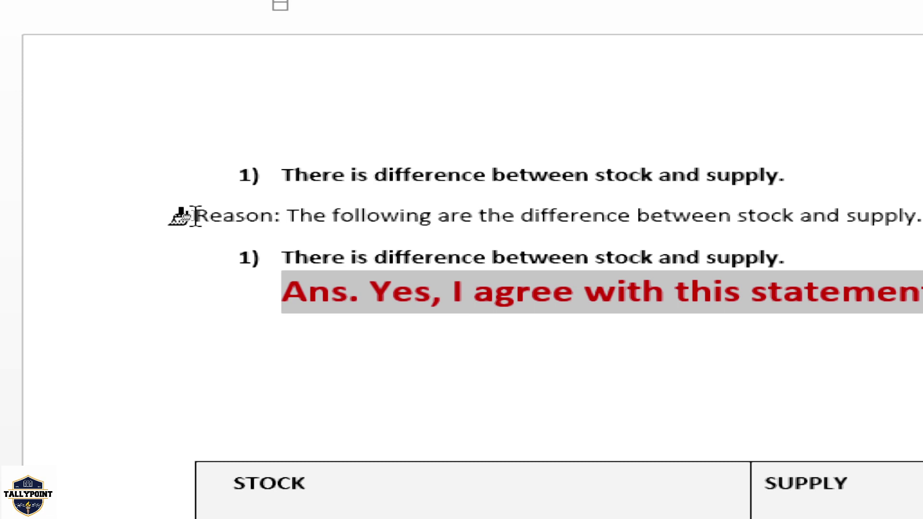
pyautogui.moveTo(196, 216)
pyautogui.mouseDown()
pyautogui.moveTo(612, 214)
pyautogui.moveTo(853, 190)
pyautogui.moveTo(858, 235)
pyautogui.moveTo(858, 221)
pyautogui.mouseUp()
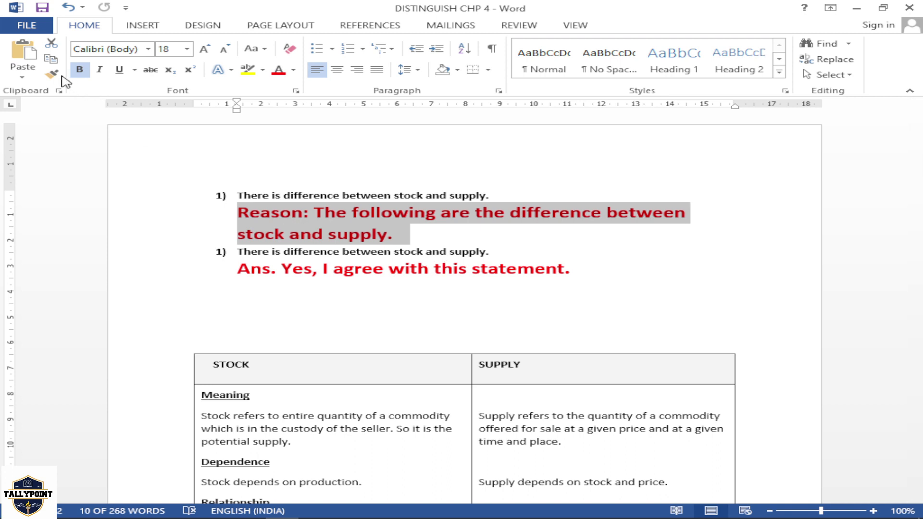
pyautogui.click(481, 297)
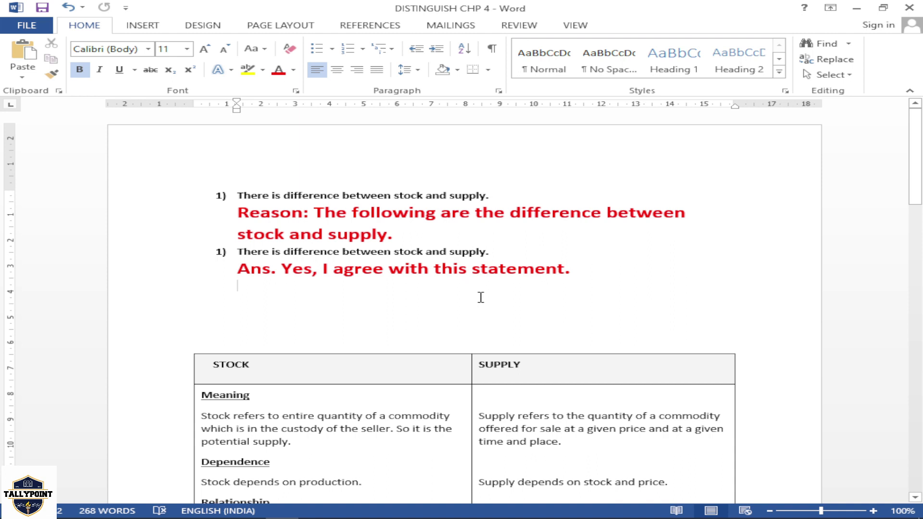
# Copy the "Ans. Yes, I agree with this statement." line and preview the Keep Text Only paste on a new line below it.
pyautogui.moveTo(238, 269); pyautogui.dragTo(571, 278)
pyautogui.click(52, 59)
pyautogui.click(593, 272)
pyautogui.press('Return')
pyautogui.click(23, 76)
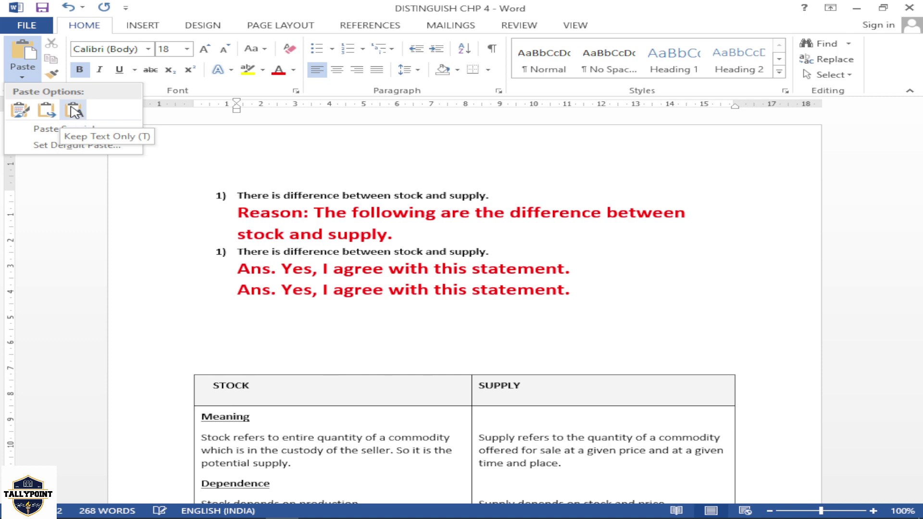
pyautogui.click(558, 303)
# Copy the second numbered heading, try pasting it over itself with Keep Text Only, and undo the paste.
pyautogui.moveTo(490, 251); pyautogui.dragTo(239, 252)
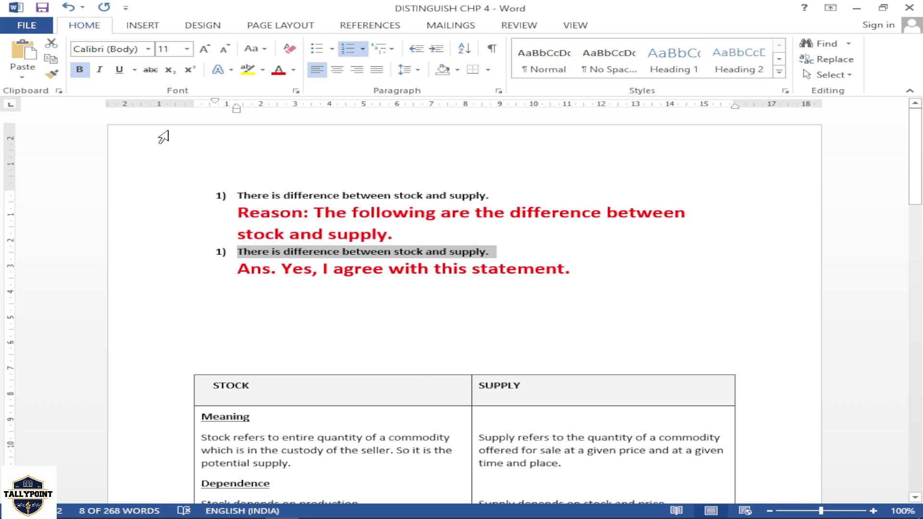
pyautogui.click(55, 66)
pyautogui.click(22, 69)
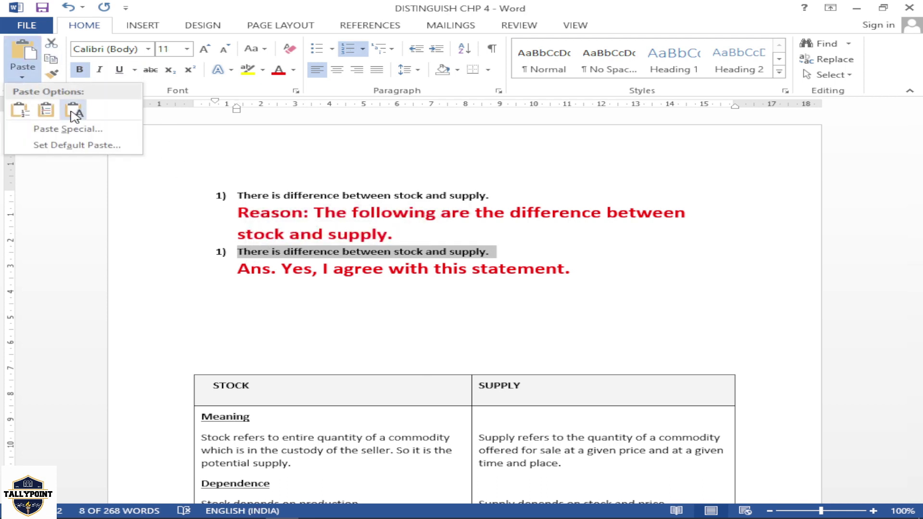
pyautogui.click(68, 113)
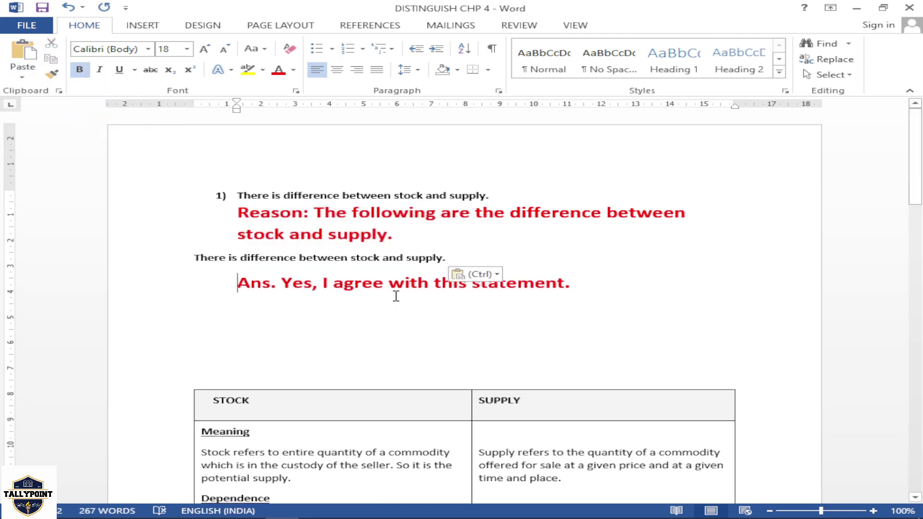
pyautogui.hotkey('ctrl', 'z')
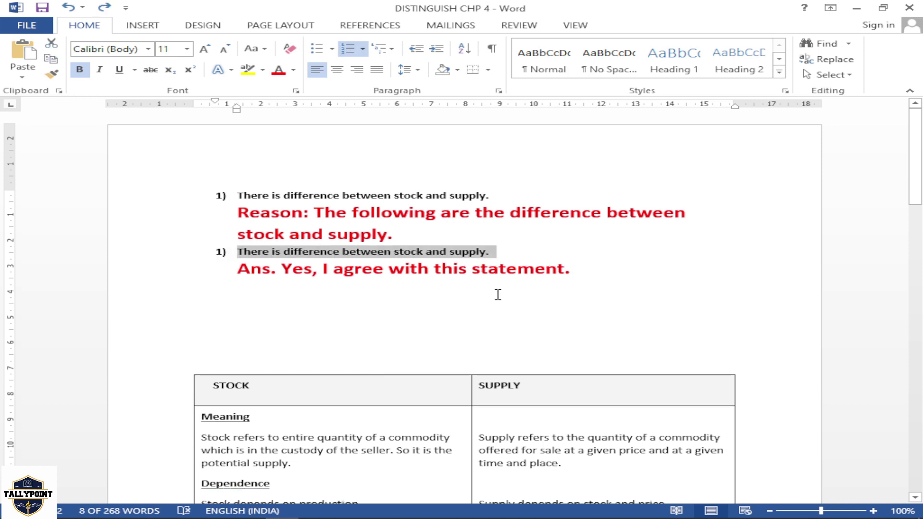
# Add a new line below the "Ans." line, try pasting the copied heading there with Keep Text Only, and undo the paste.
pyautogui.click(580, 268)
pyautogui.press('Return')
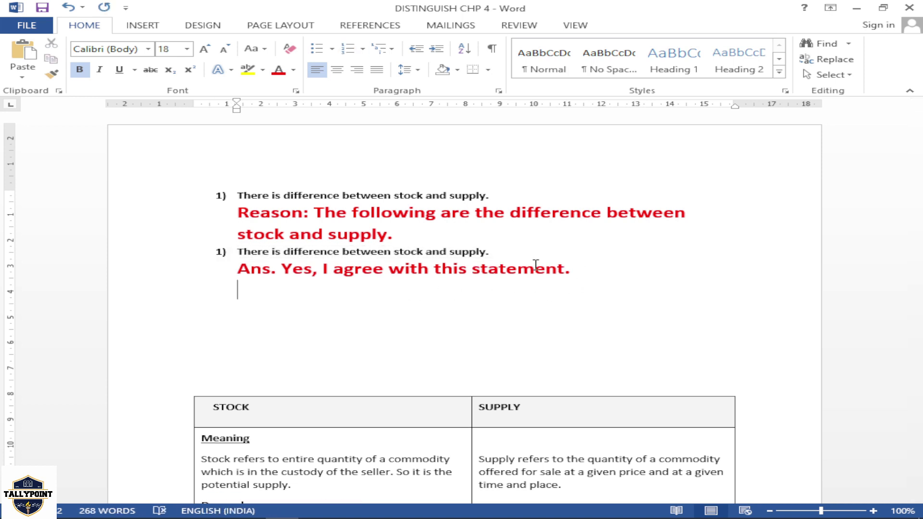
pyautogui.click(23, 74)
pyautogui.click(70, 116)
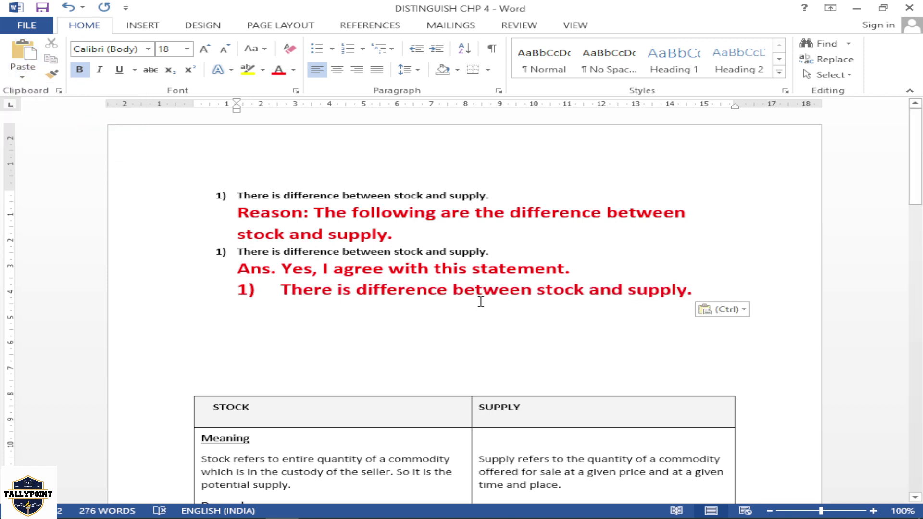
pyautogui.hotkey('ctrl', 'z')
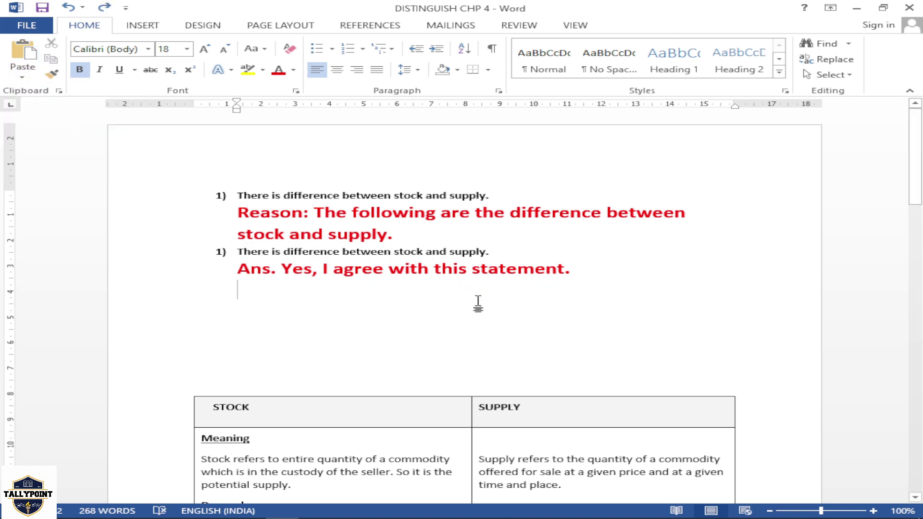
pyautogui.click(22, 73)
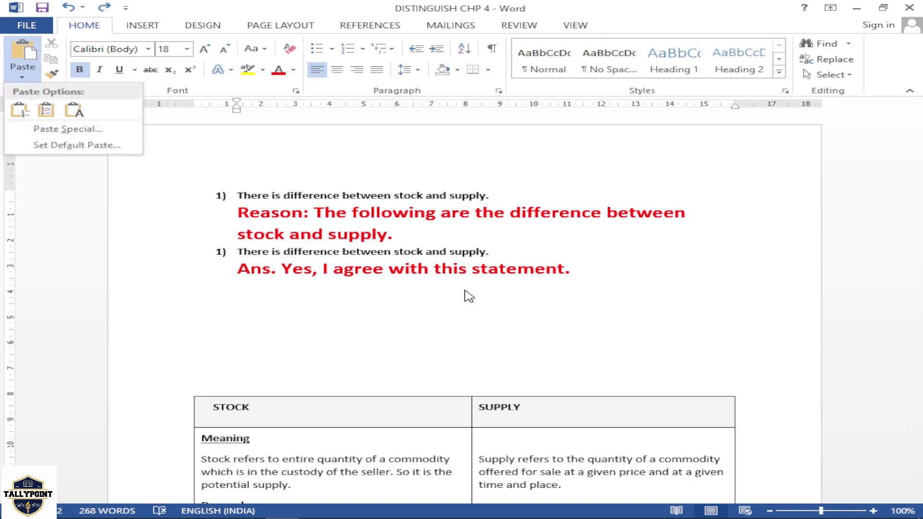
pyautogui.click(512, 293)
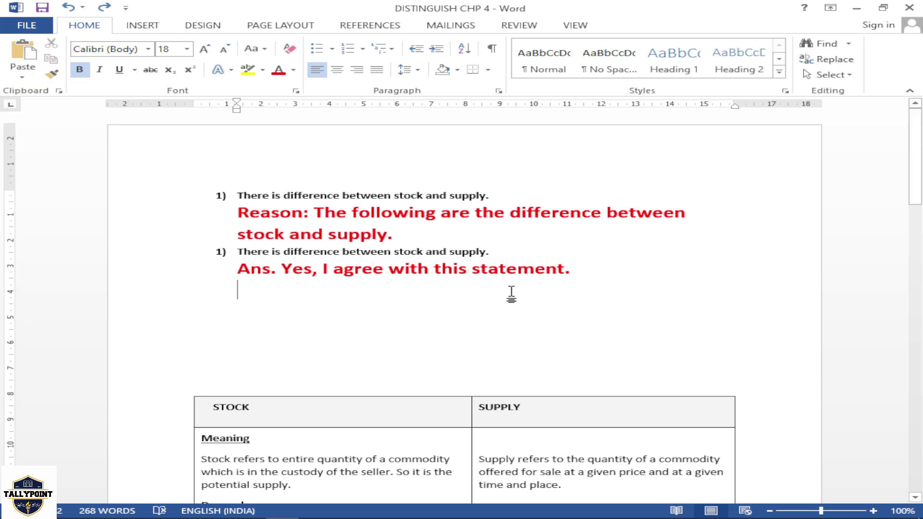